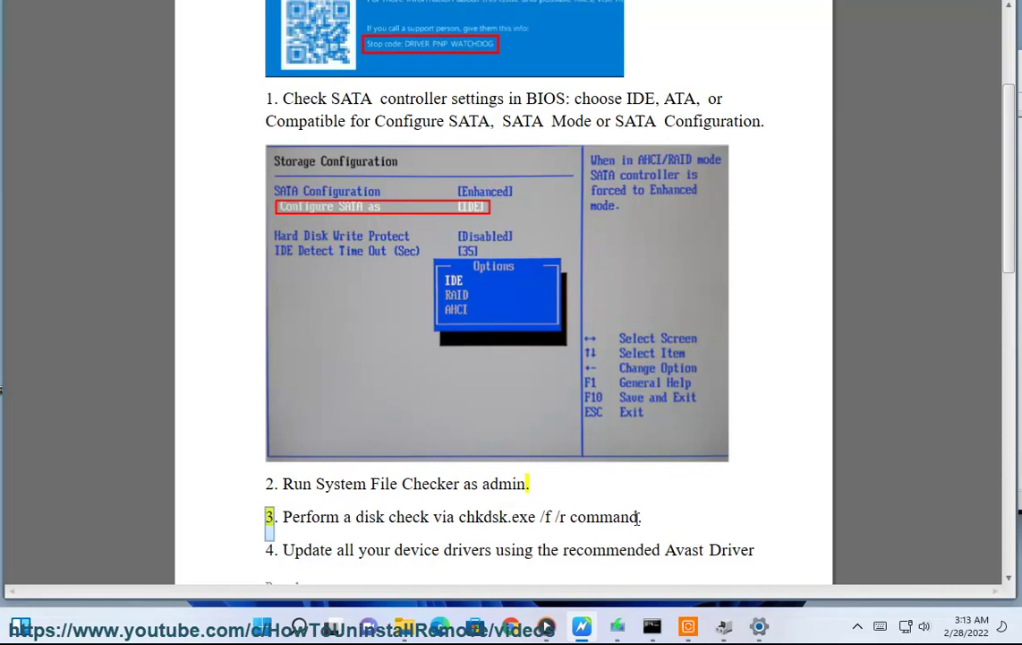
Show the administrator Command Prompt holding the SFC SCANNOW command and the Run as administrator option, and return to the guide.
click(651, 626)
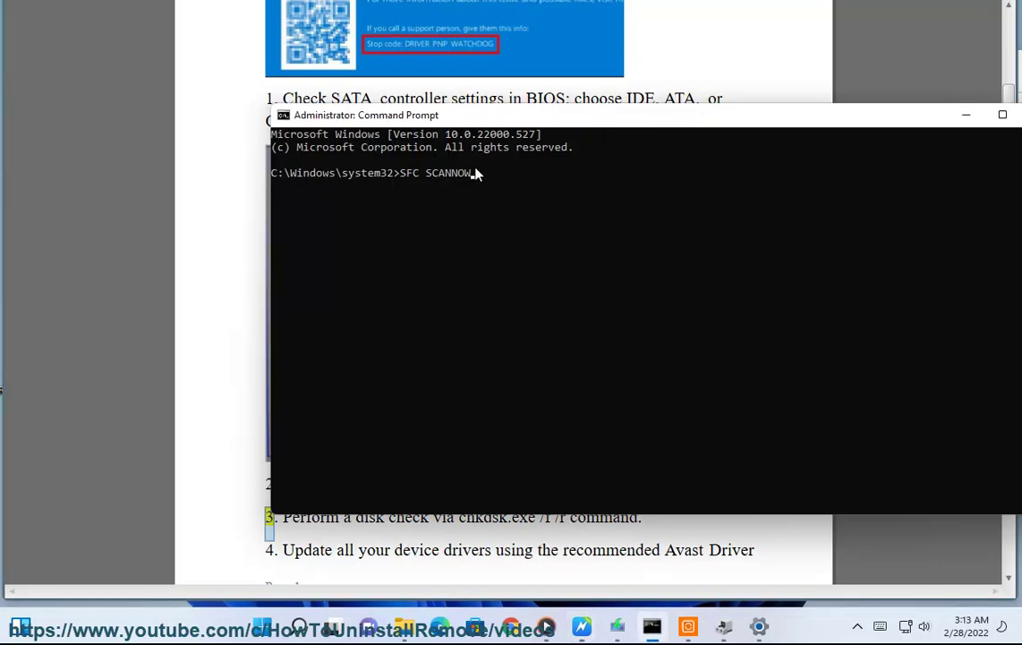
click(261, 626)
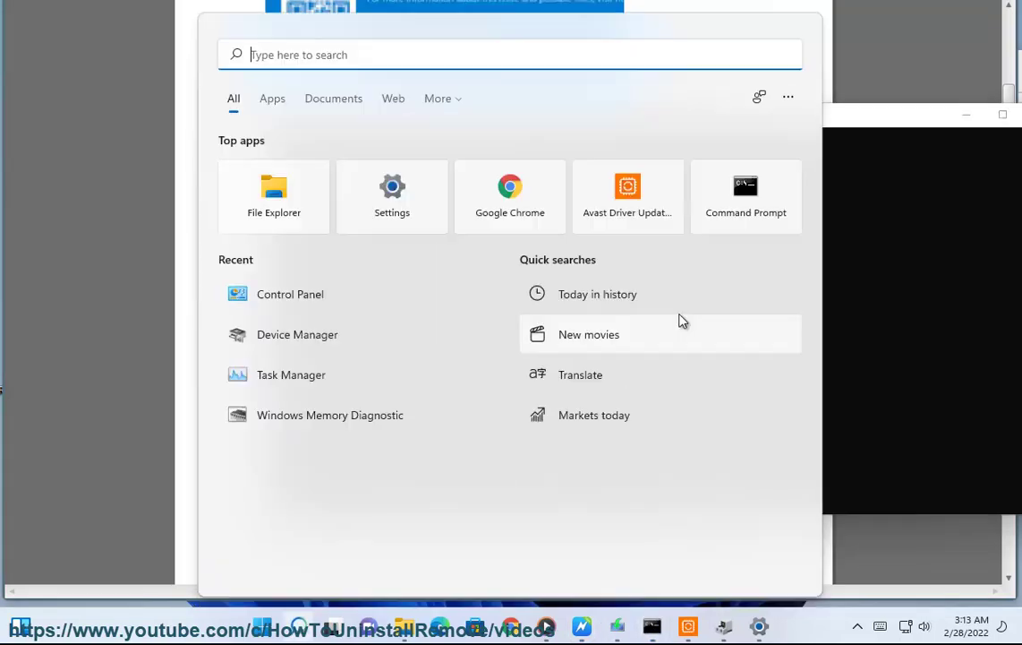
right_click(722, 212)
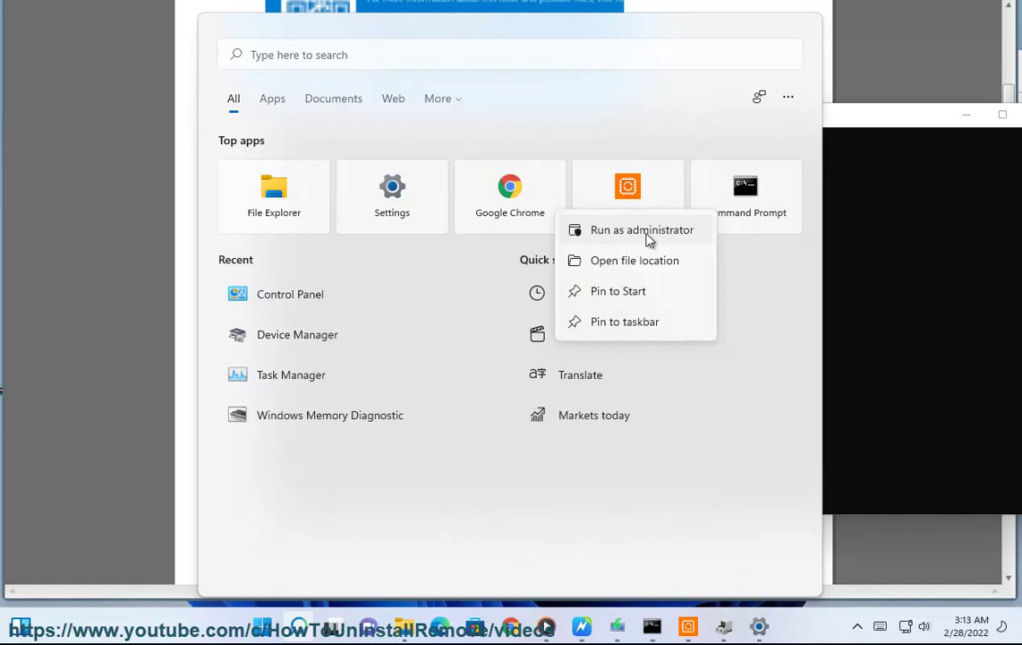
click(647, 231)
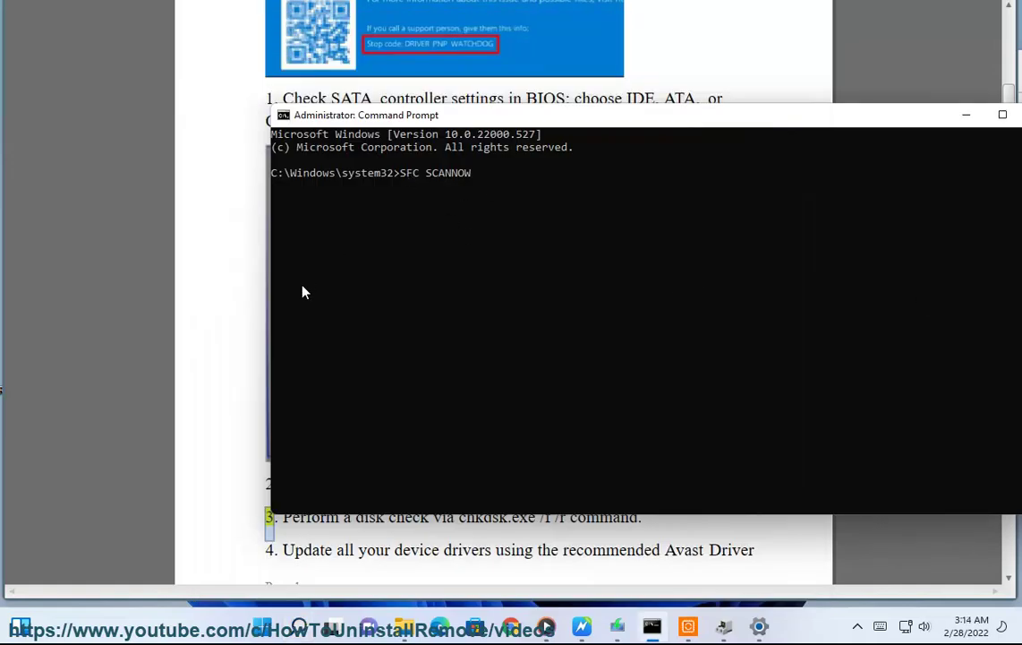
click(240, 305)
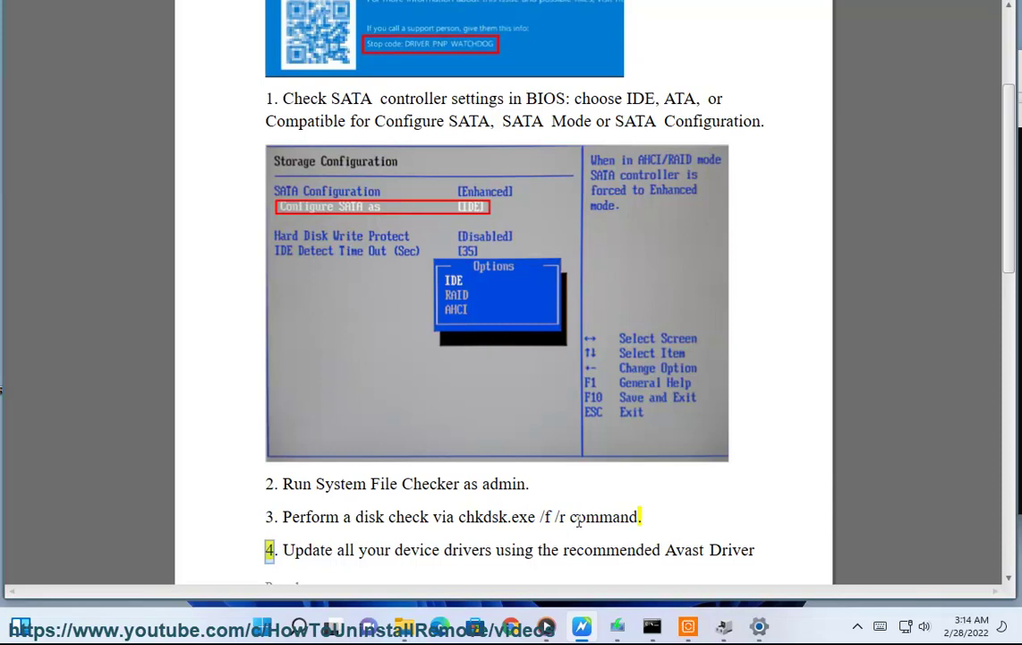
Copy the chkdsk.exe /f /r command from item 3 of the guide and show the empty administrator Command Prompt.
drag(566, 517, 473, 521)
right_click(462, 521)
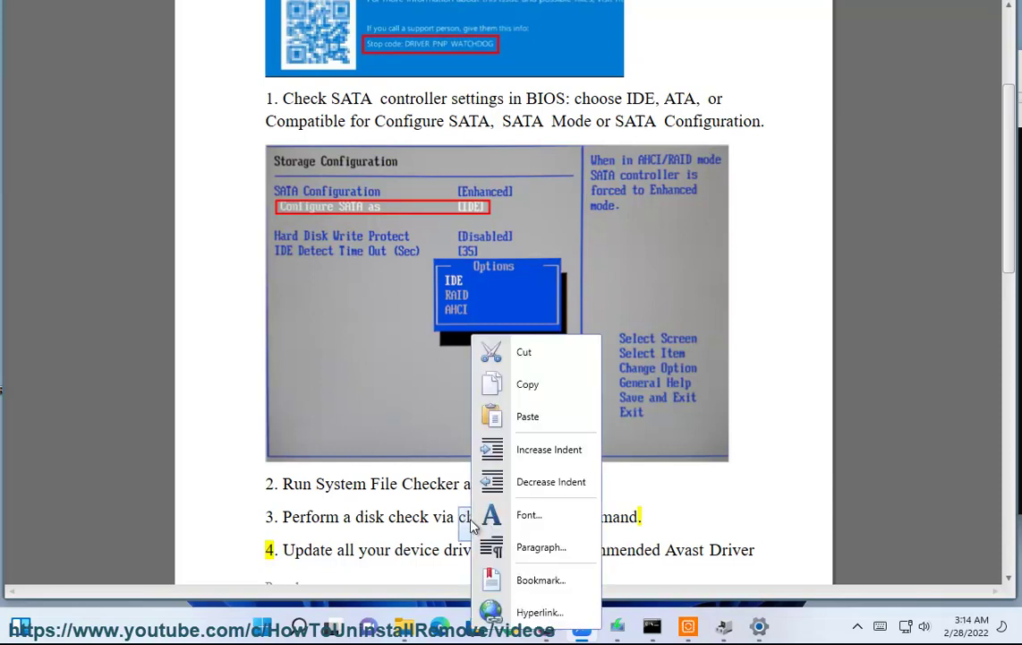
click(520, 393)
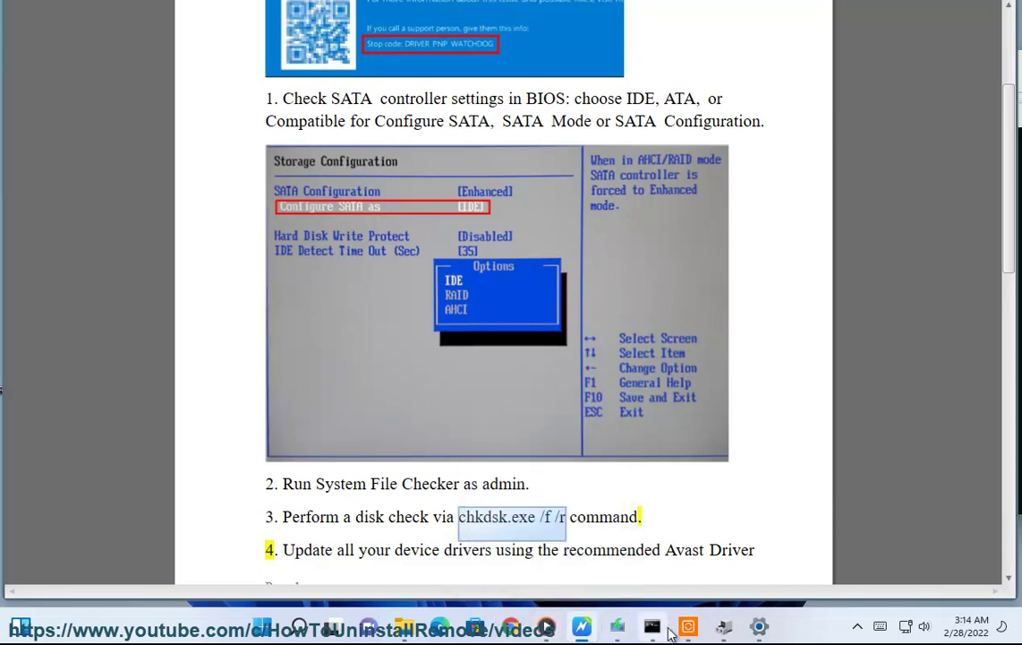
click(652, 627)
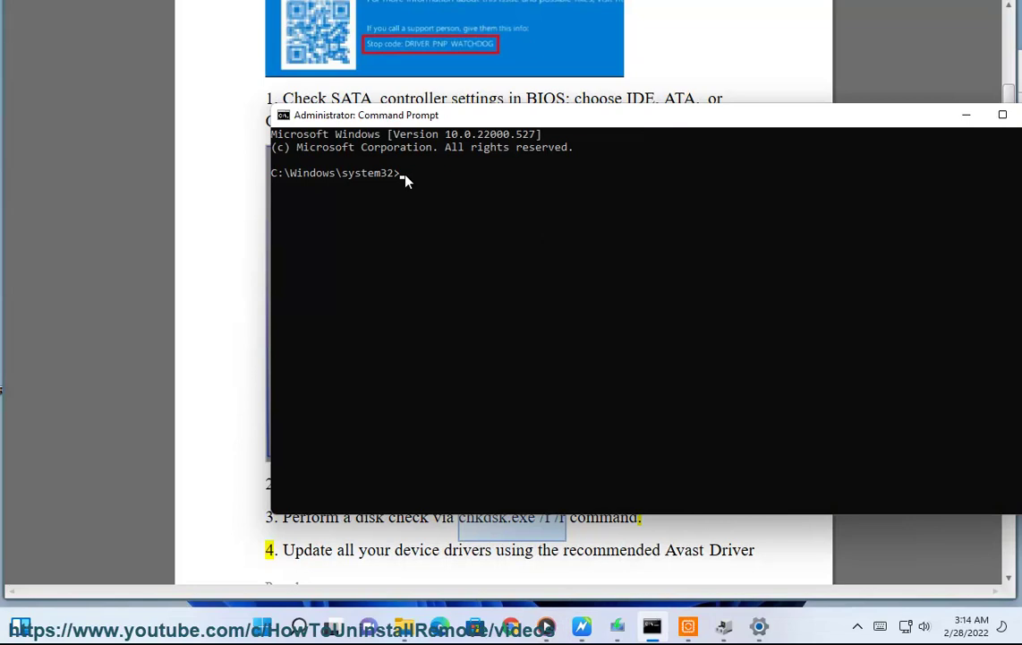
click(213, 287)
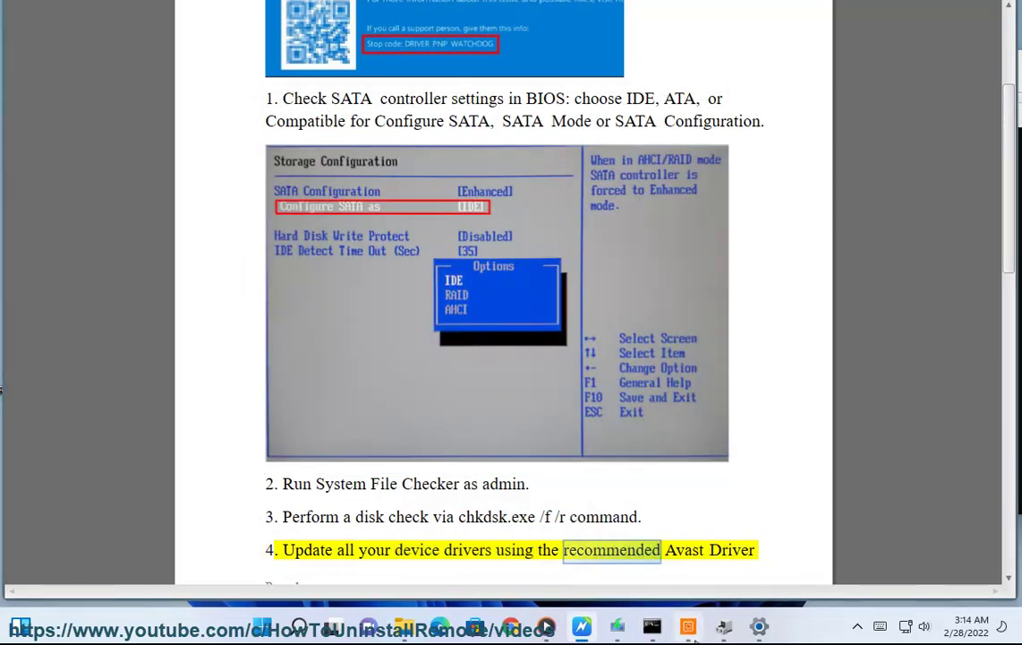
Switch to Avast Driver Updater, start a new driver scan, and return to the guide document.
click(687, 627)
click(118, 77)
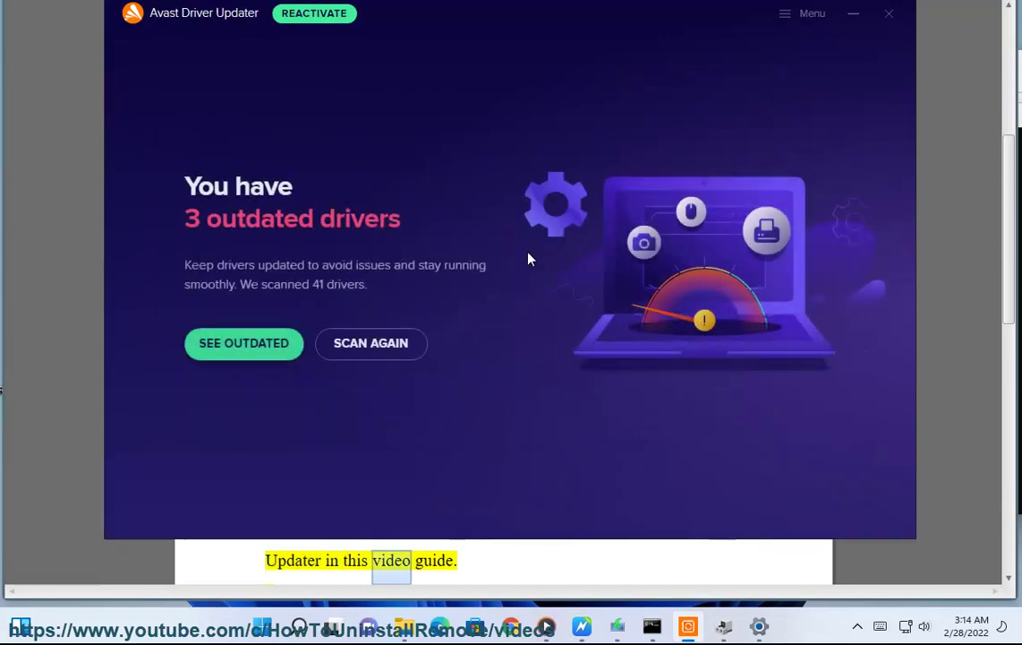
click(368, 343)
click(59, 304)
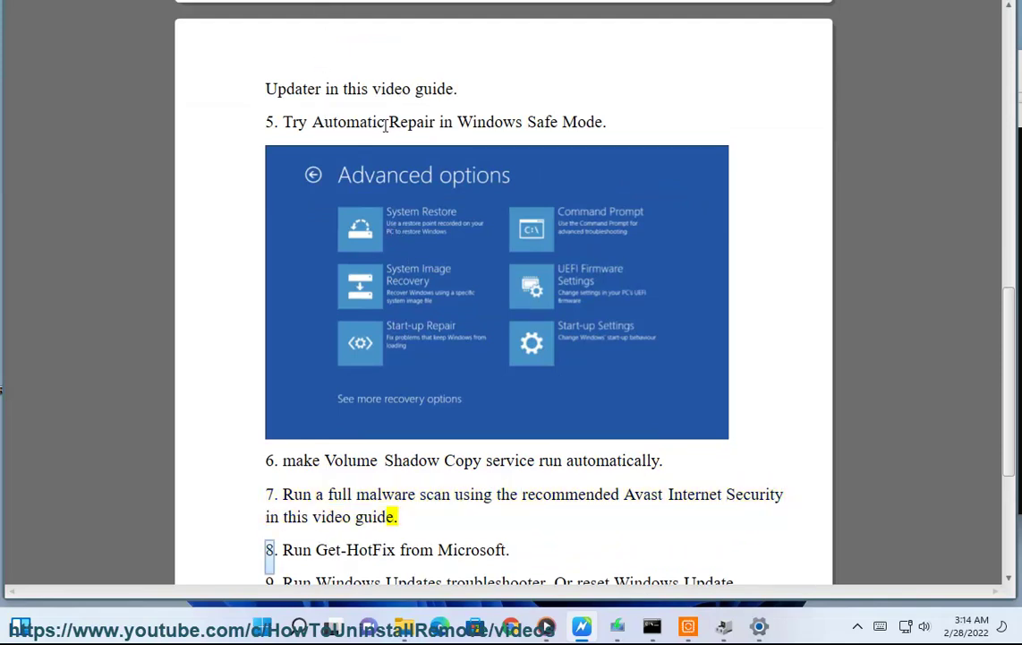
Try enabling Safe boot with the Minimal option in System Configuration (MSCONFIG), and cancel the dialog.
drag(629, 122, 460, 121)
key(super+r)
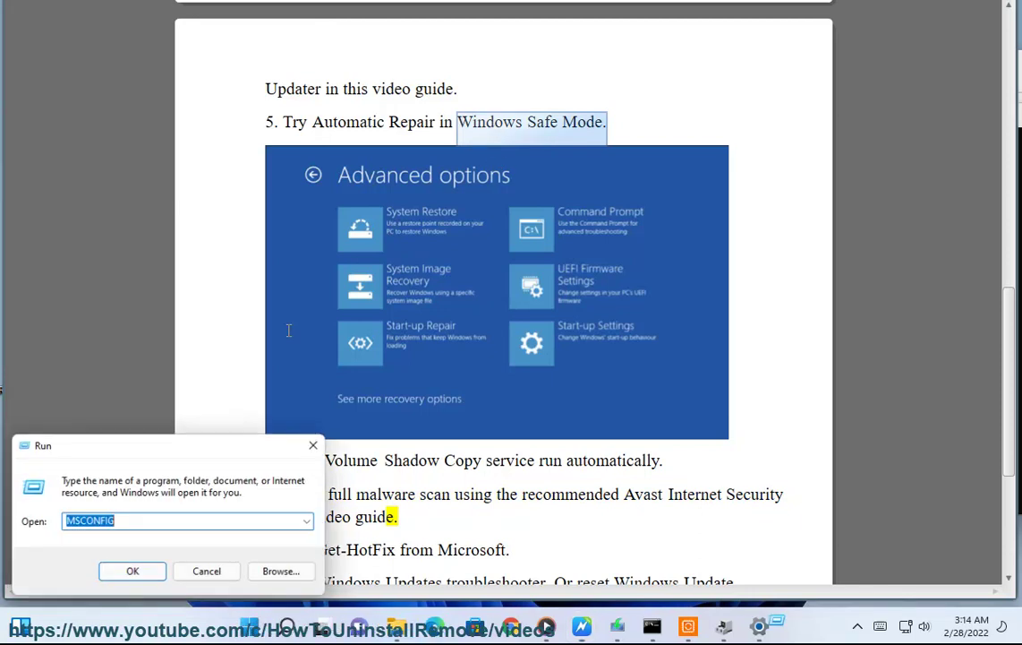
click(134, 567)
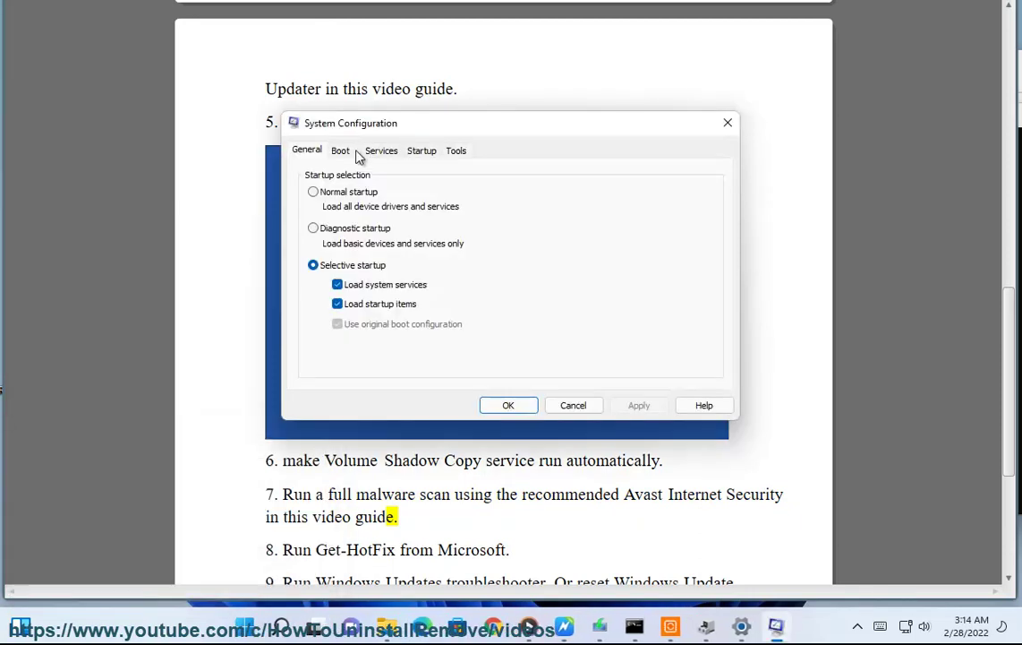
click(341, 154)
click(318, 305)
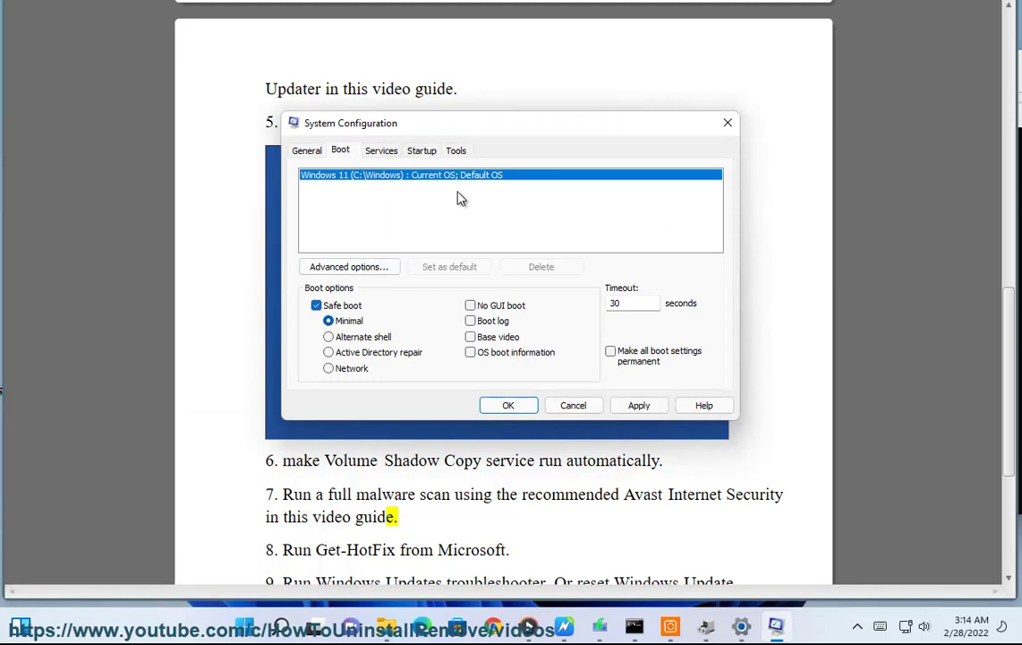
drag(463, 131, 720, 195)
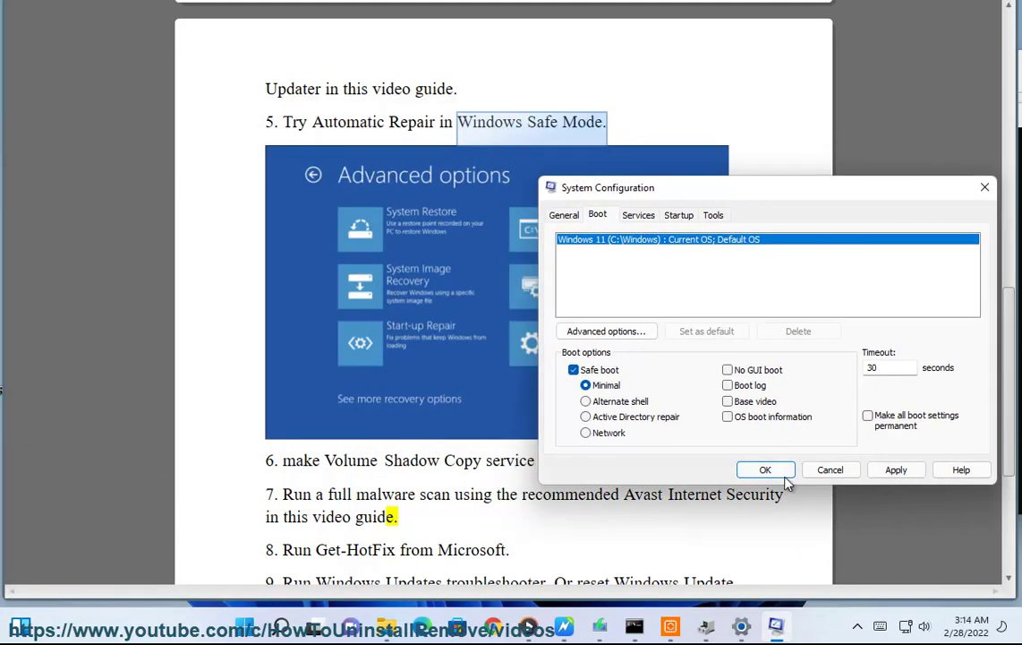
click(833, 470)
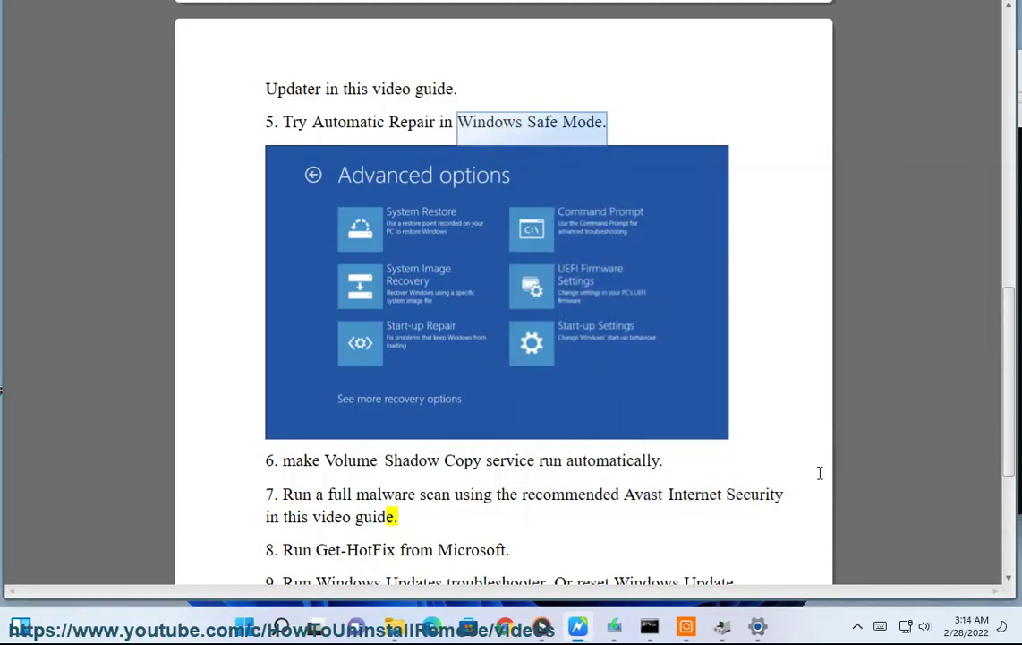
Open the Windows Services console and select the Volume Shadow Copy service.
click(696, 493)
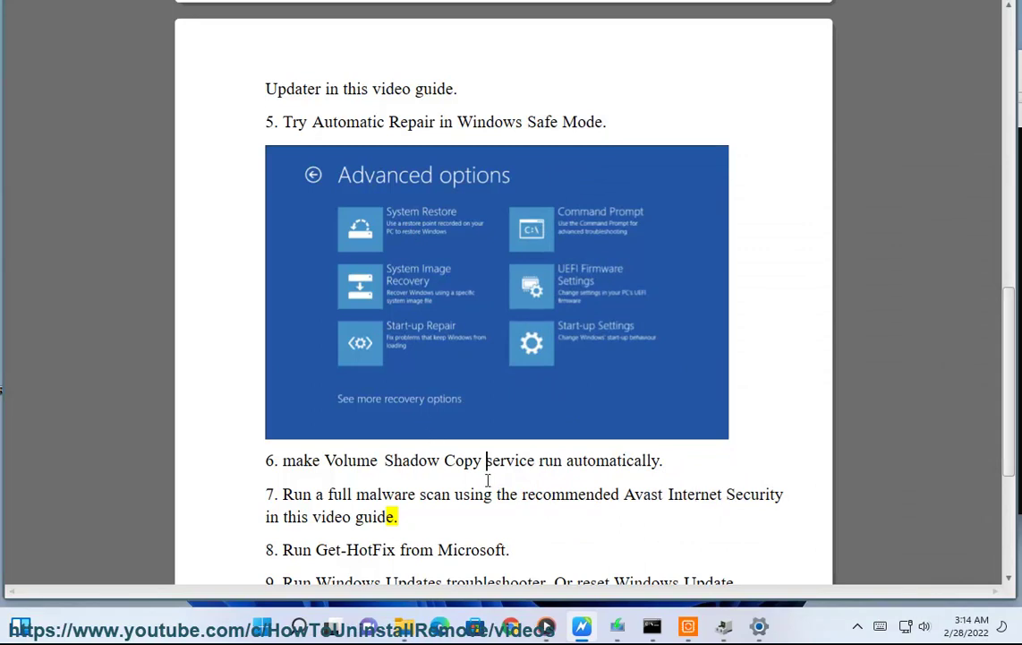
double_click(529, 461)
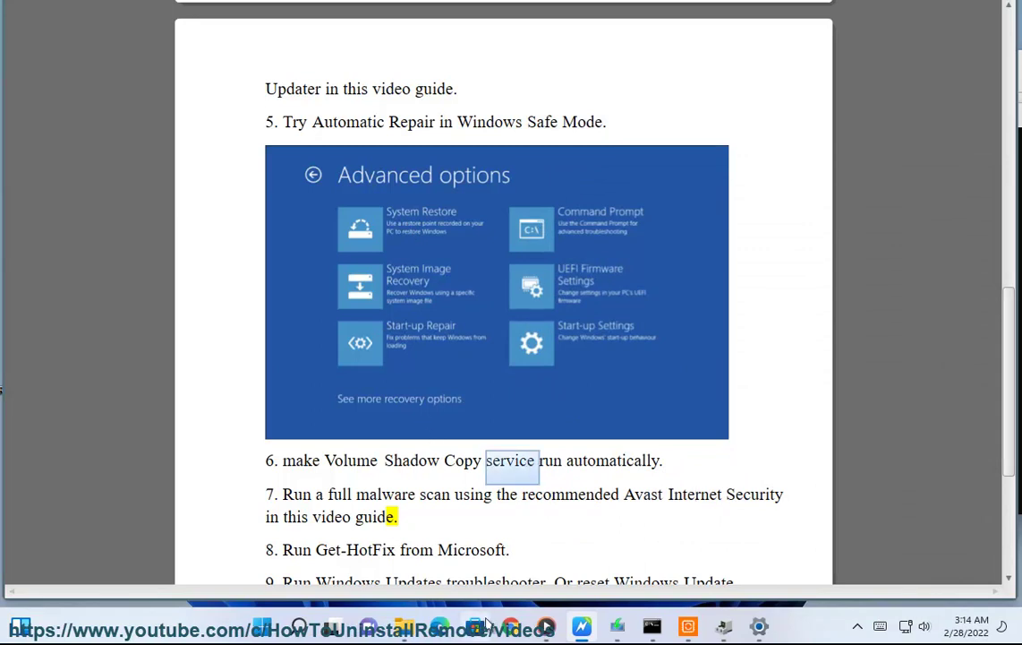
click(300, 629)
text(SER)
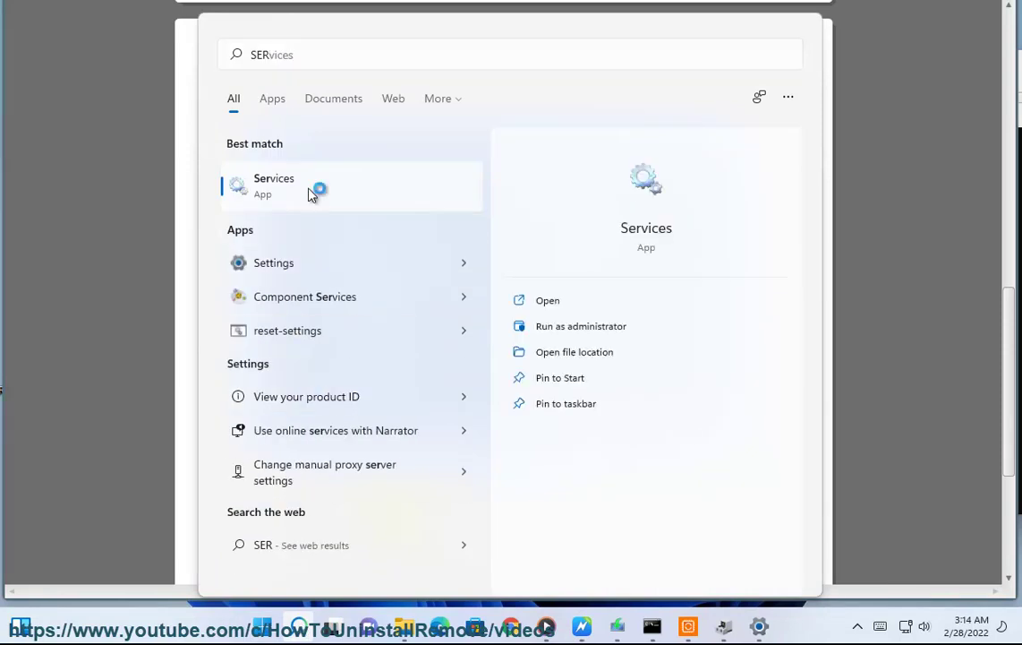
click(312, 188)
click(618, 230)
key(v)
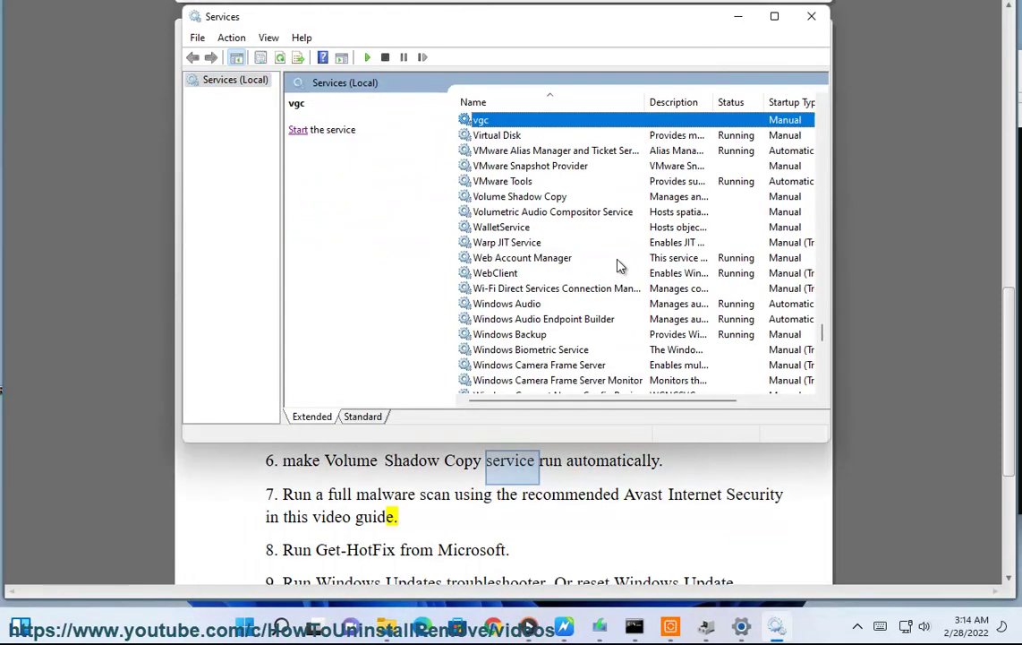
click(510, 198)
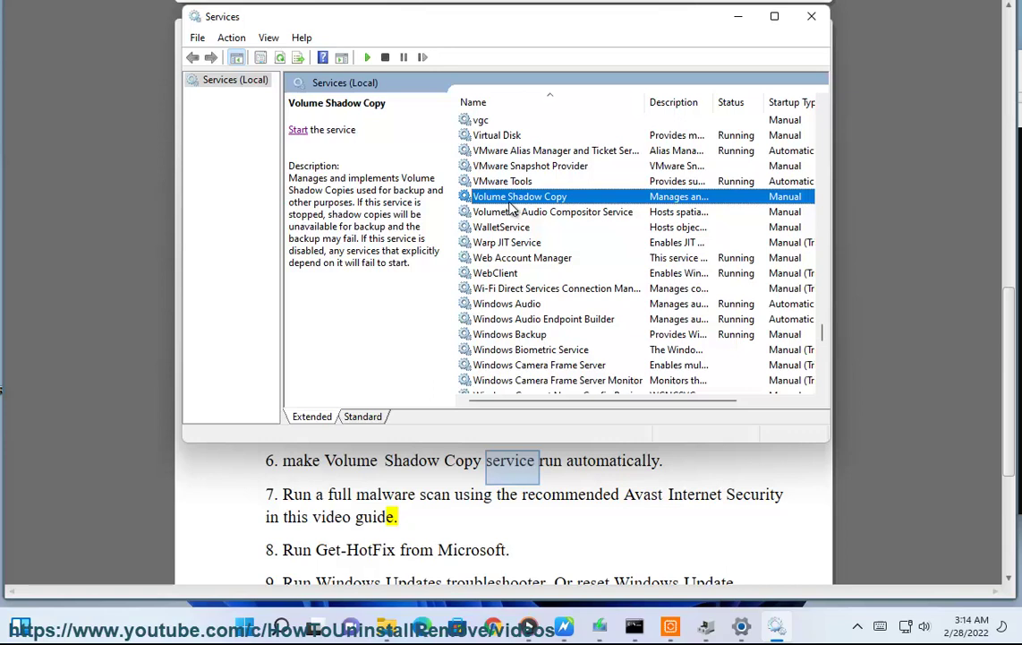
Set the Volume Shadow Copy service's startup type to Automatic and start the service.
right_click(518, 202)
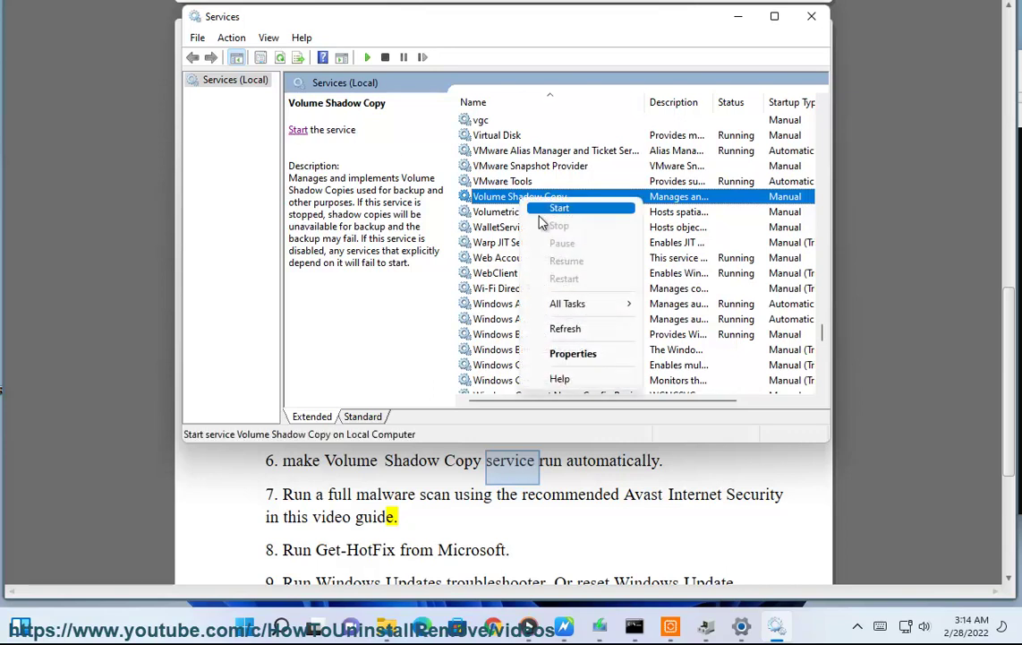
click(566, 355)
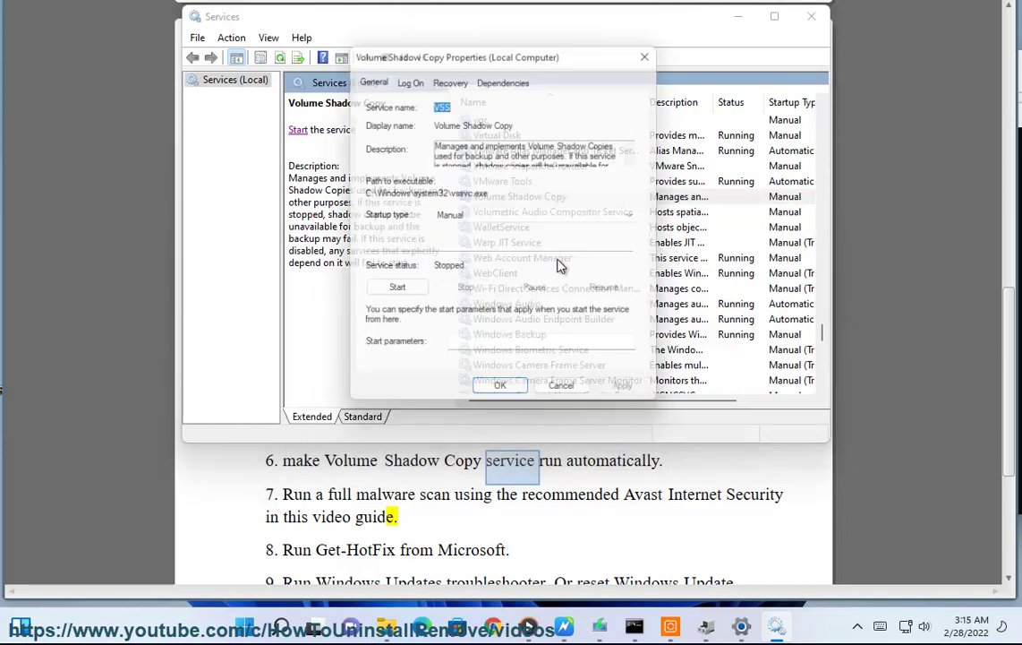
click(542, 216)
click(537, 238)
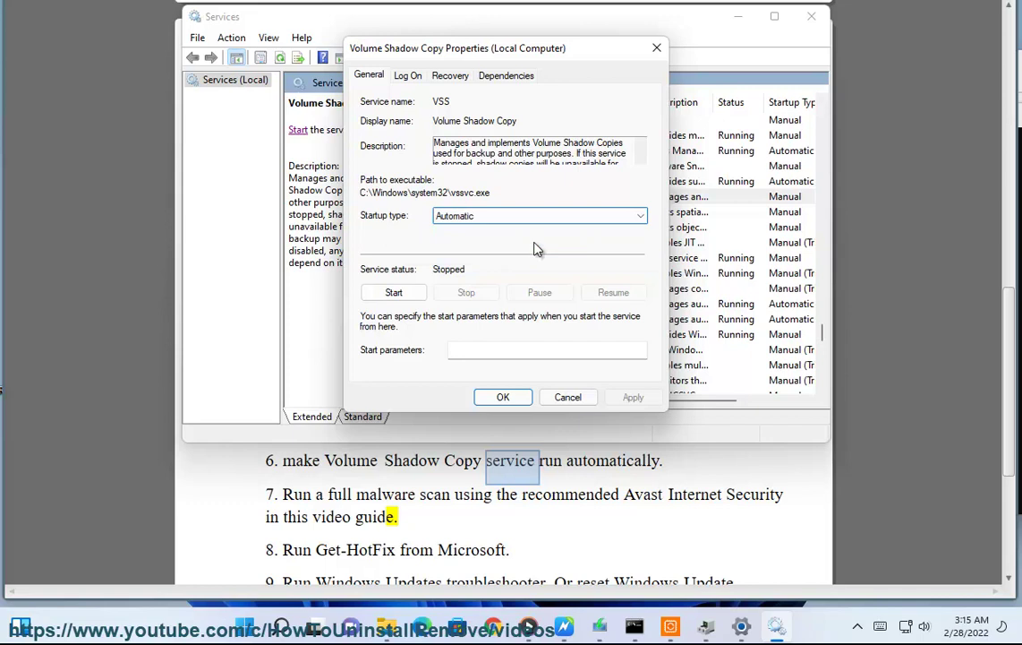
click(412, 293)
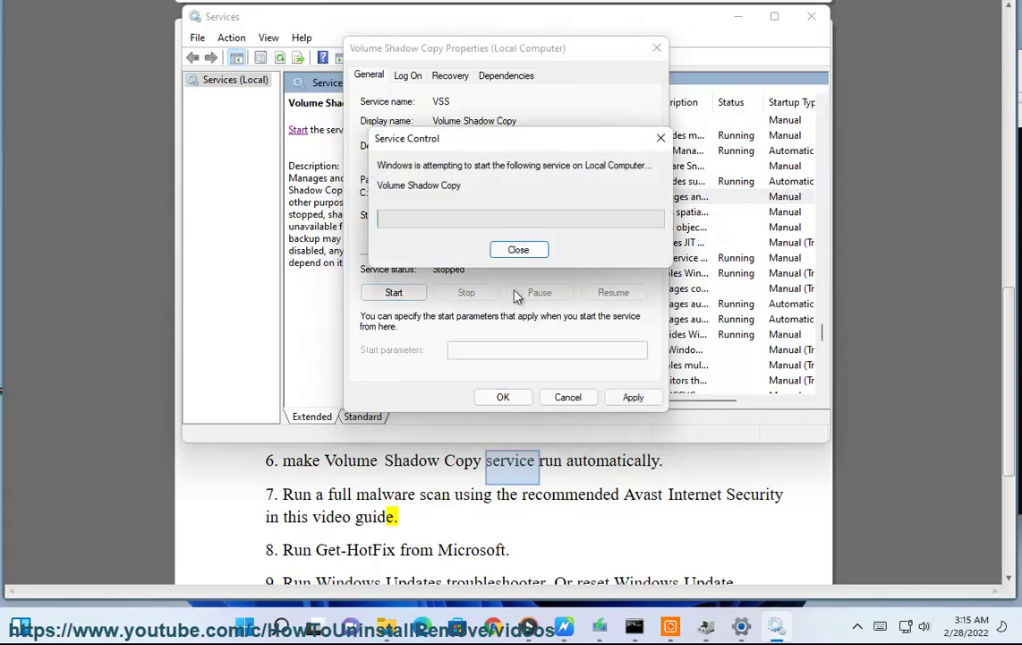
click(504, 396)
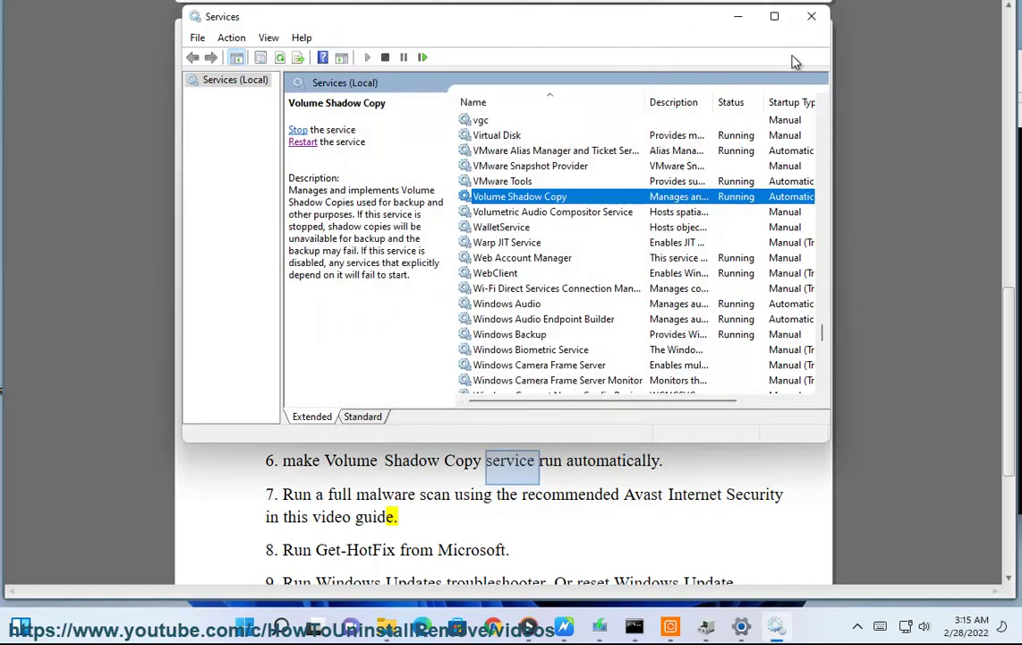
click(811, 16)
click(416, 494)
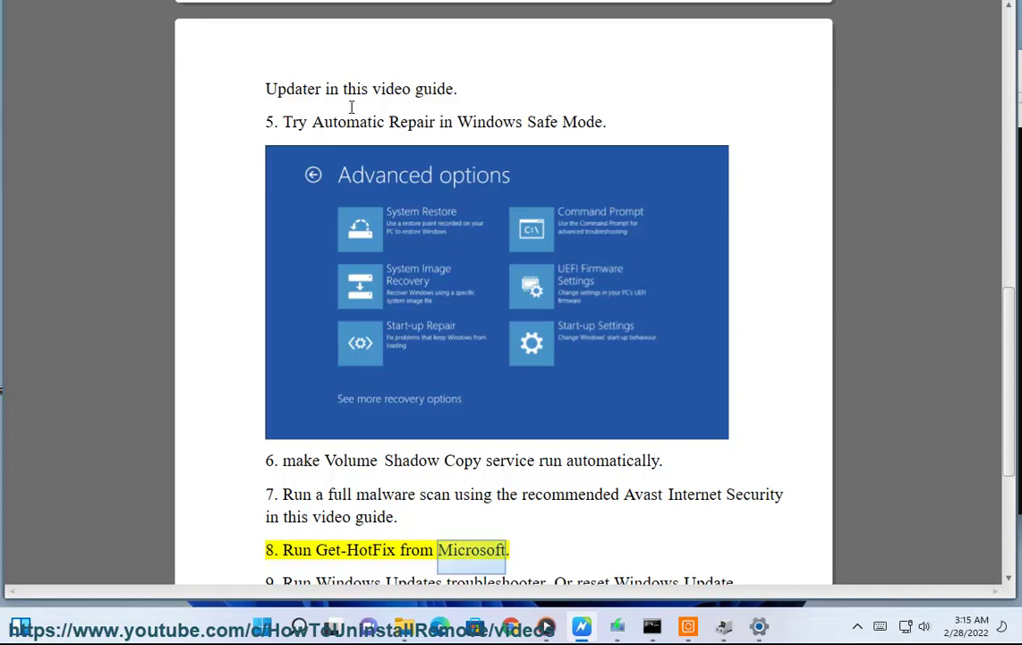
Switch to Chrome and search the web for MS Get-HotFix.
drag(399, 537, 326, 544)
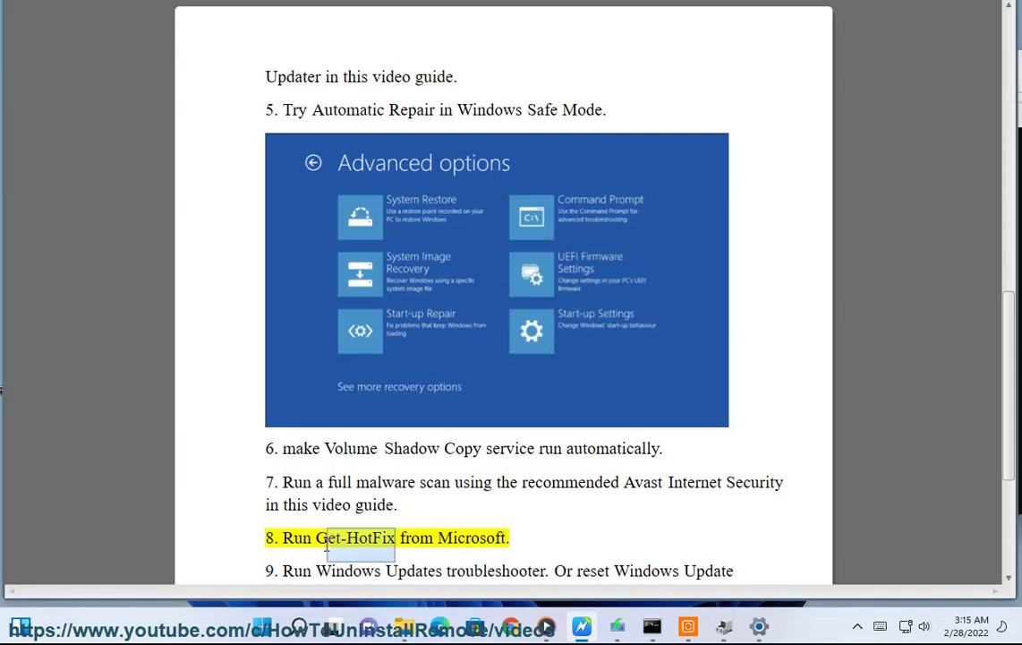
click(510, 627)
text(MS)
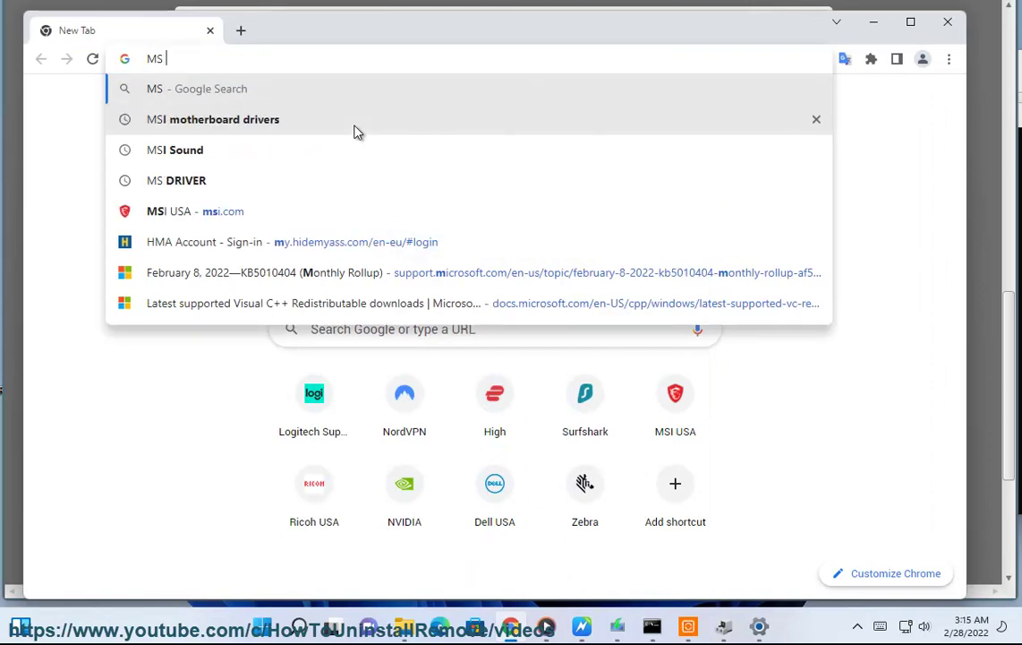
text(Get-HotFix)
key(Return)
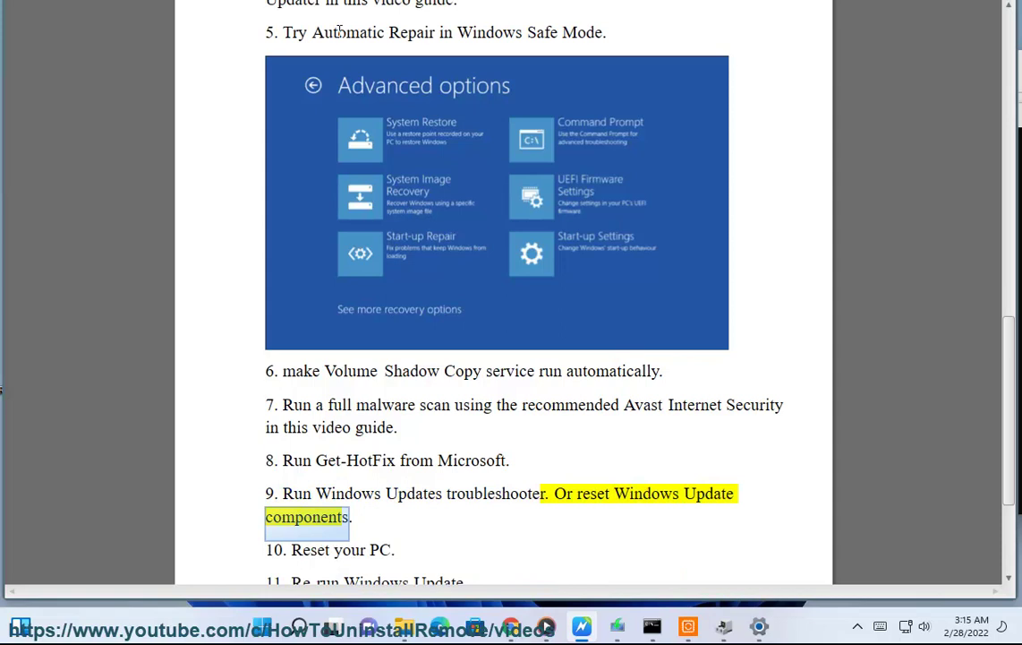
Open Control Panel and search its settings for TR to find the troubleshooting tools.
double_click(449, 501)
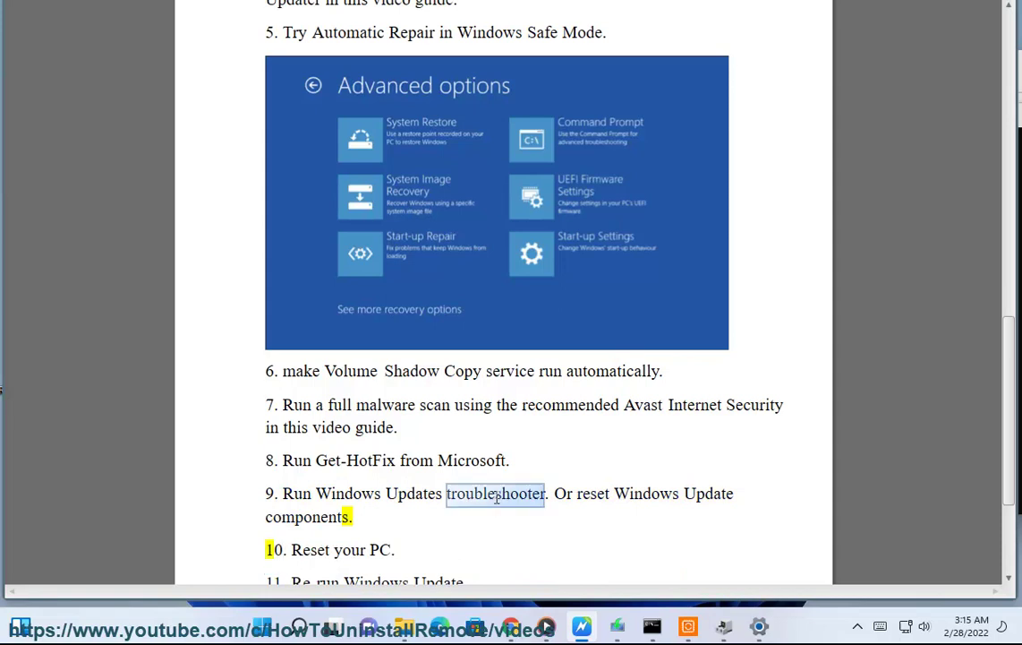
click(298, 627)
click(277, 335)
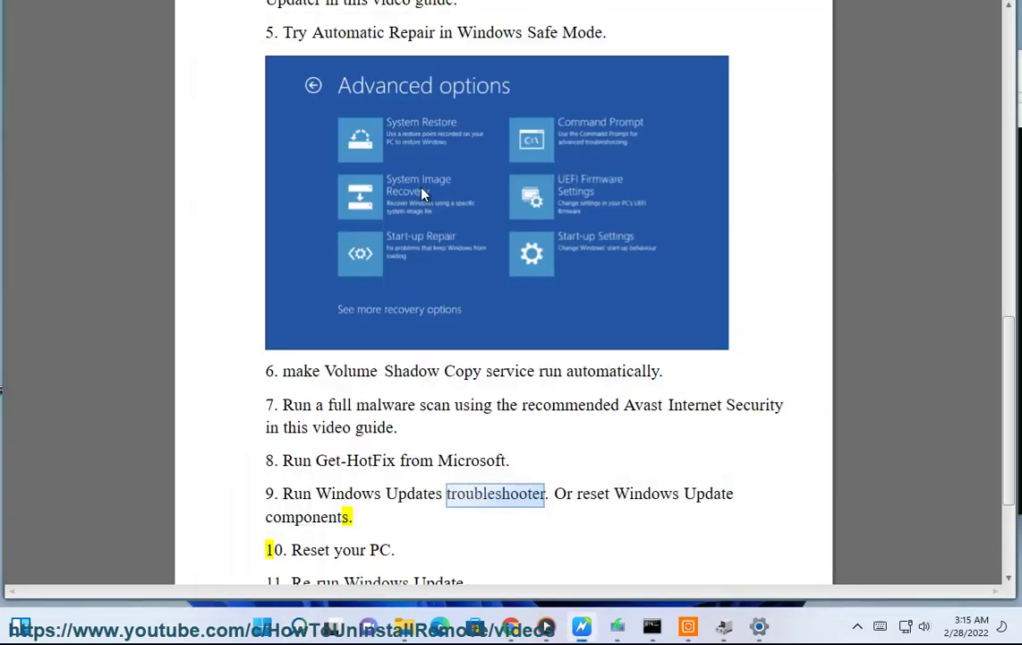
click(670, 102)
text(TR)
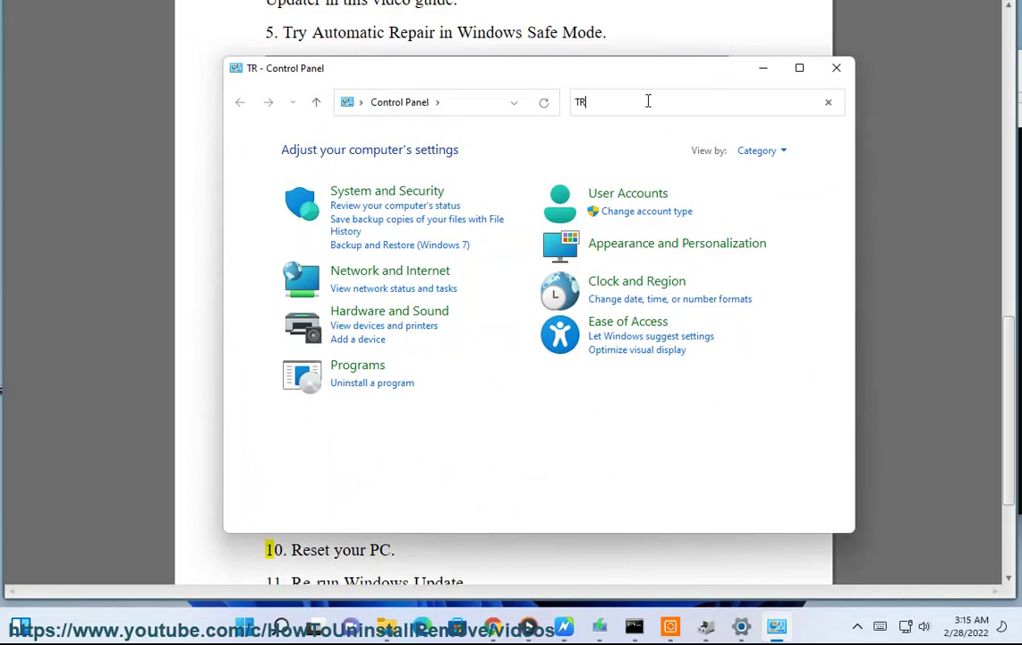
Open the Windows Update troubleshooter from the full list of Control Panel troubleshooters, and close it along with Control Panel.
click(259, 157)
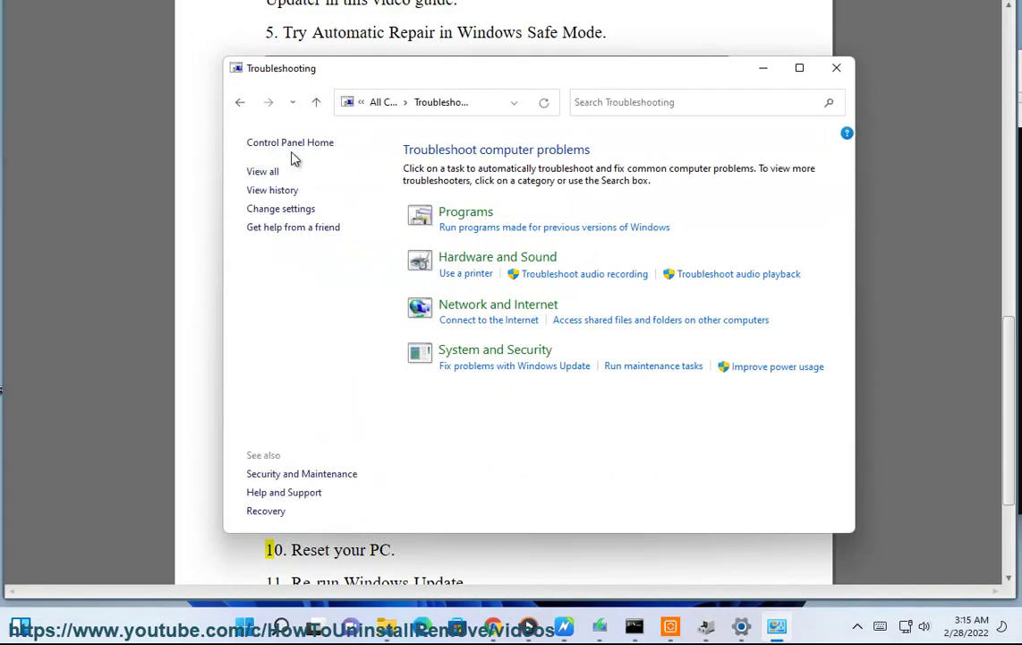
click(263, 172)
scroll(322, 483, down, 2)
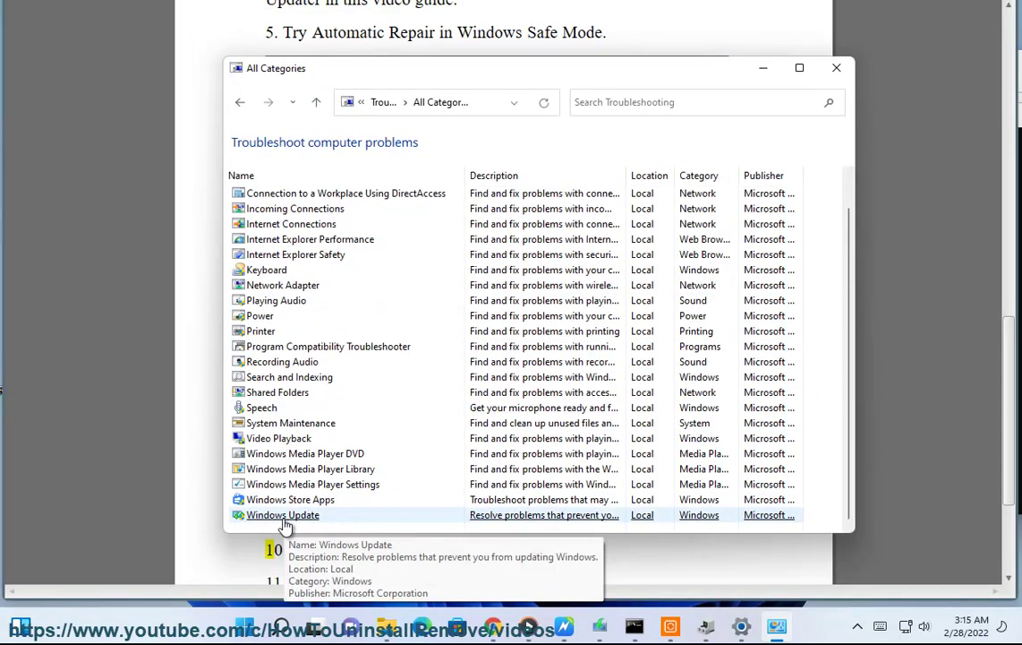
click(304, 515)
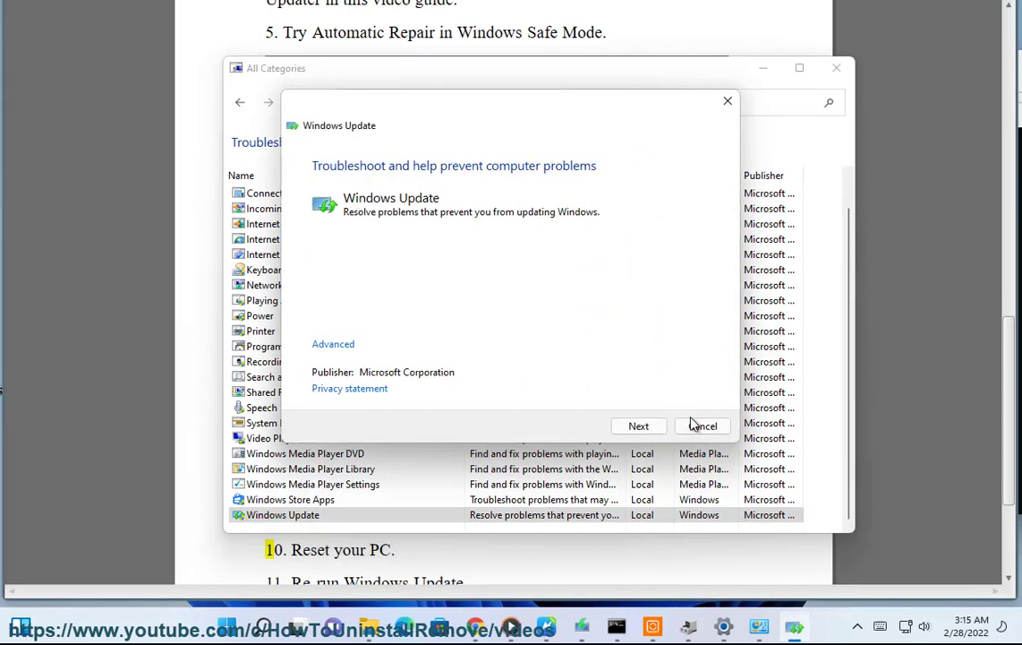
click(701, 426)
click(837, 68)
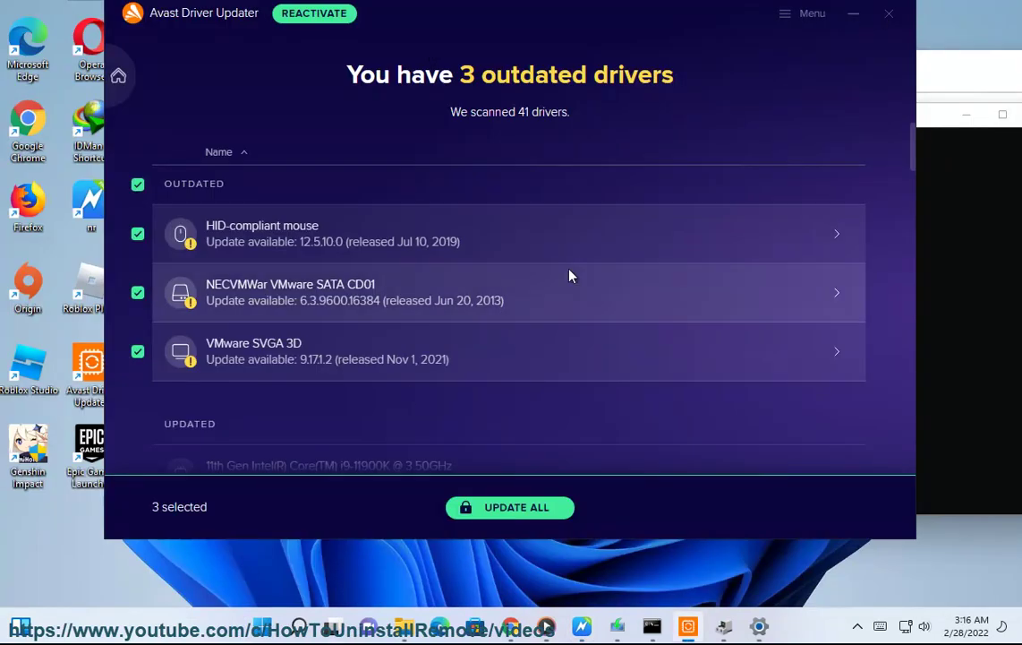
Look through the scanned drivers in Avast Driver Updater, and close the leftover Driver Updater, Command Prompt and Device Manager windows.
scroll(573, 323, down, 5)
scroll(716, 269, up, 5)
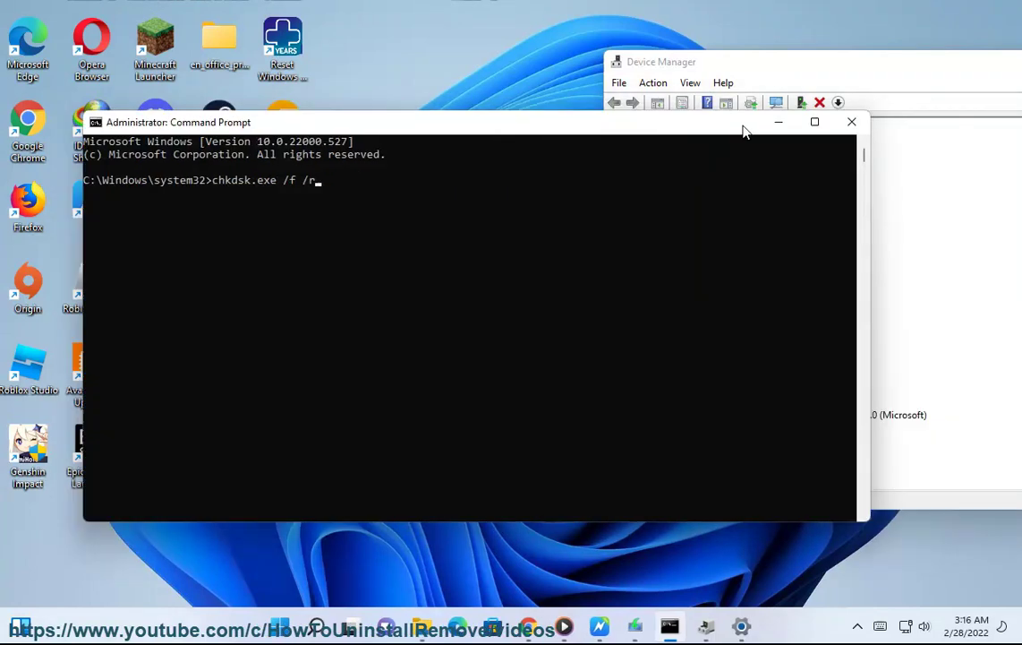
click(853, 133)
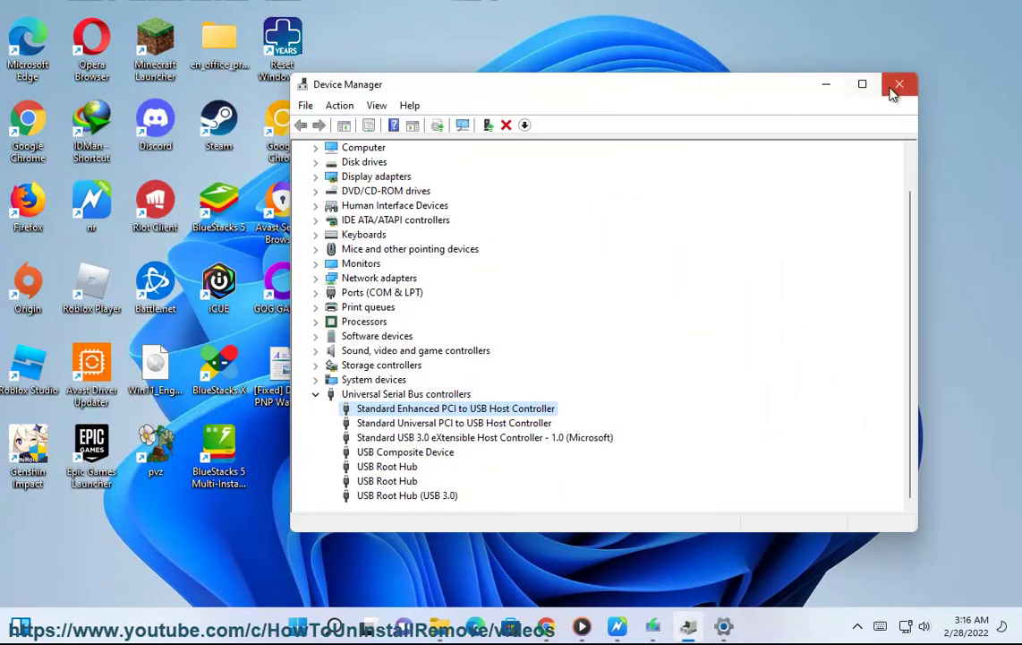
click(898, 87)
Run the desktop's Reset Windows Update Tool as administrator and allow it to make changes to the device.
double_click(305, 54)
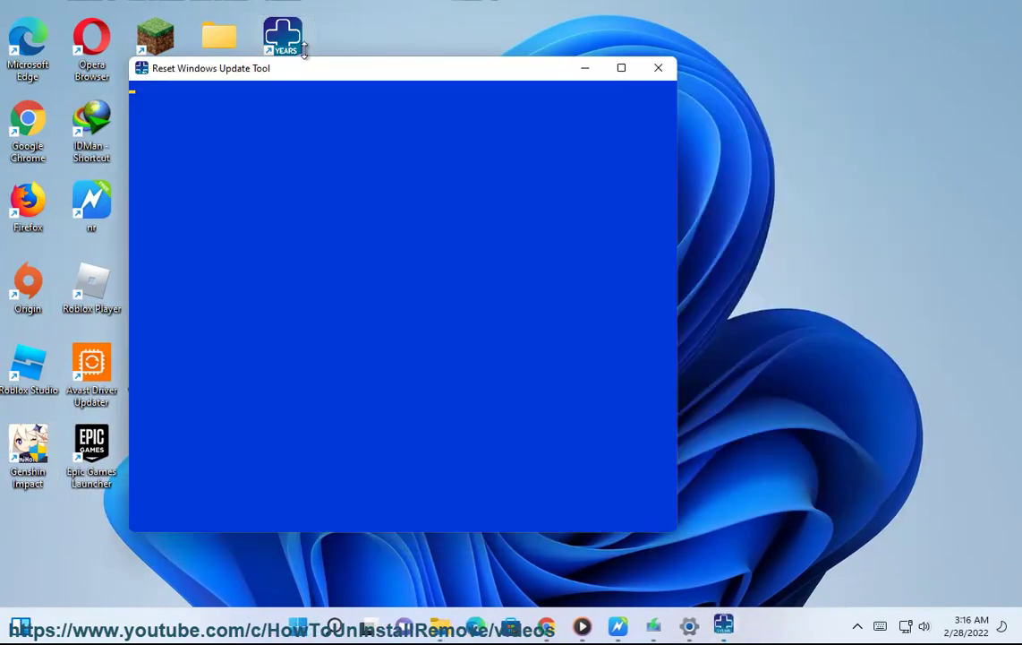
click(660, 71)
right_click(301, 59)
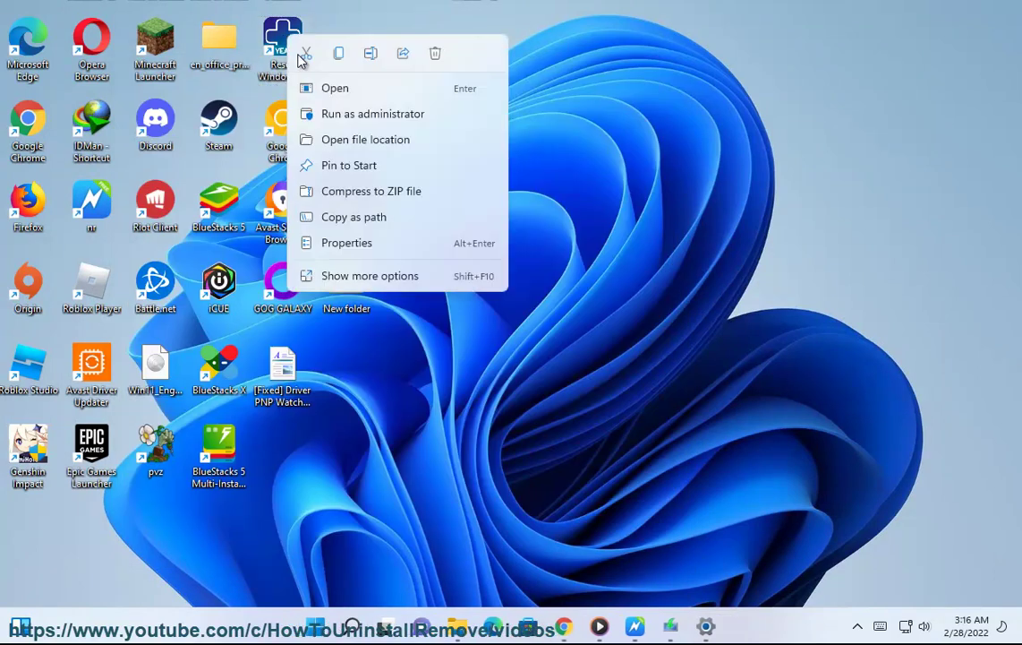
click(356, 114)
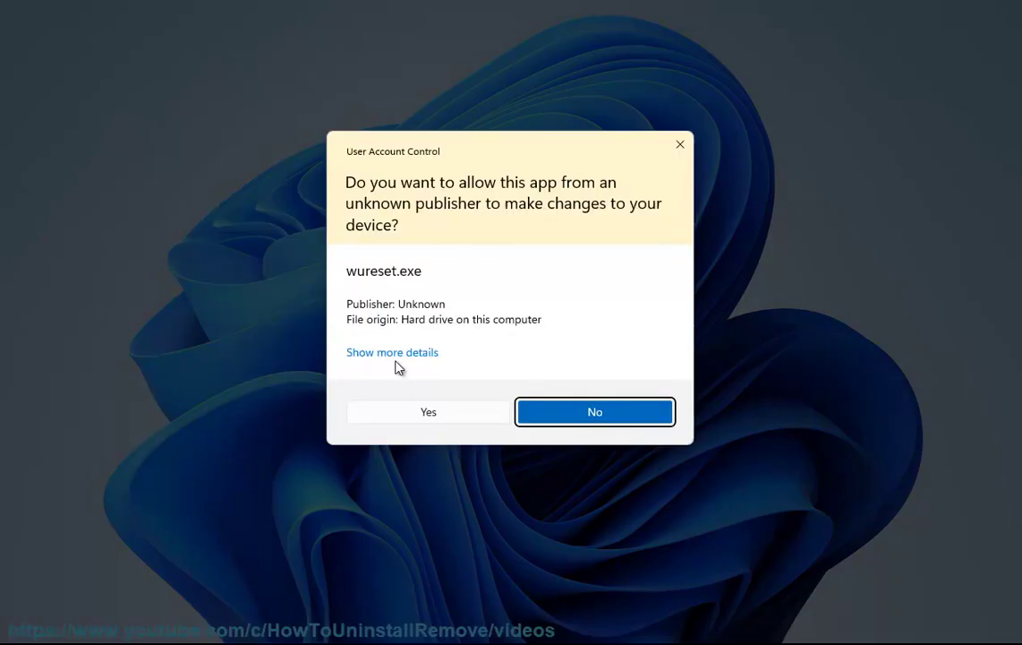
click(367, 354)
click(470, 459)
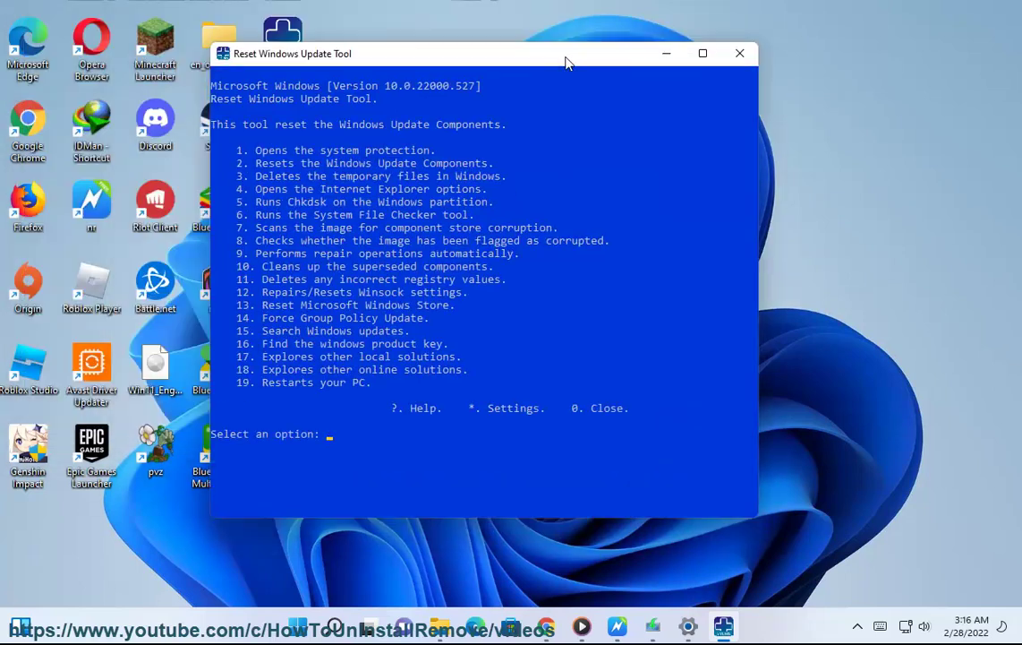
Highlight the Resets the Windows Update Components option, enter 2 at the option prompt, and close the tool.
drag(566, 62, 781, 100)
drag(729, 204, 472, 208)
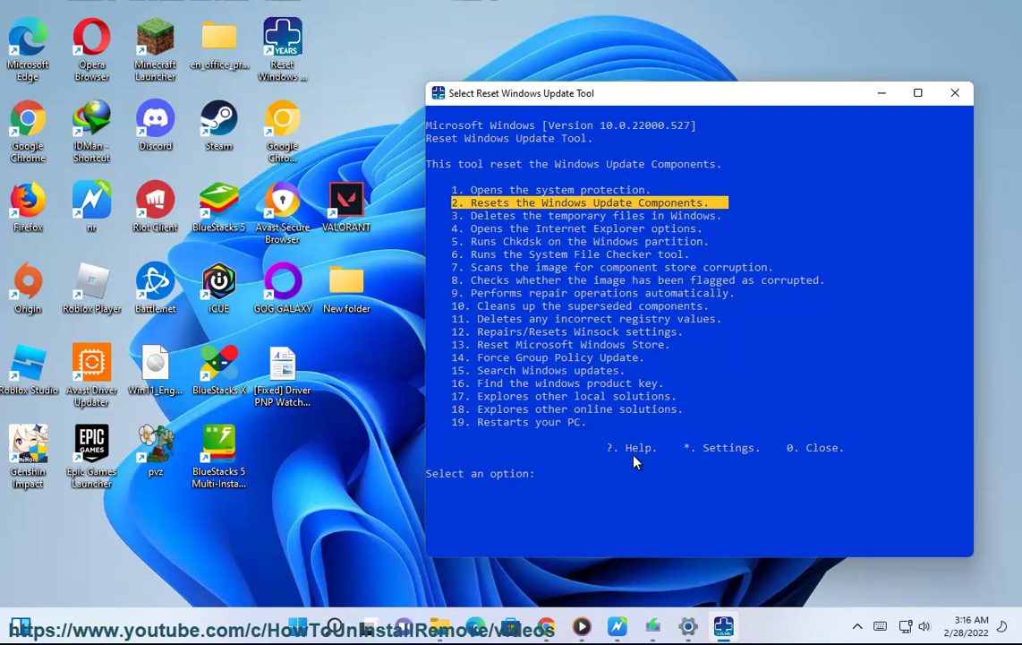
text(2)
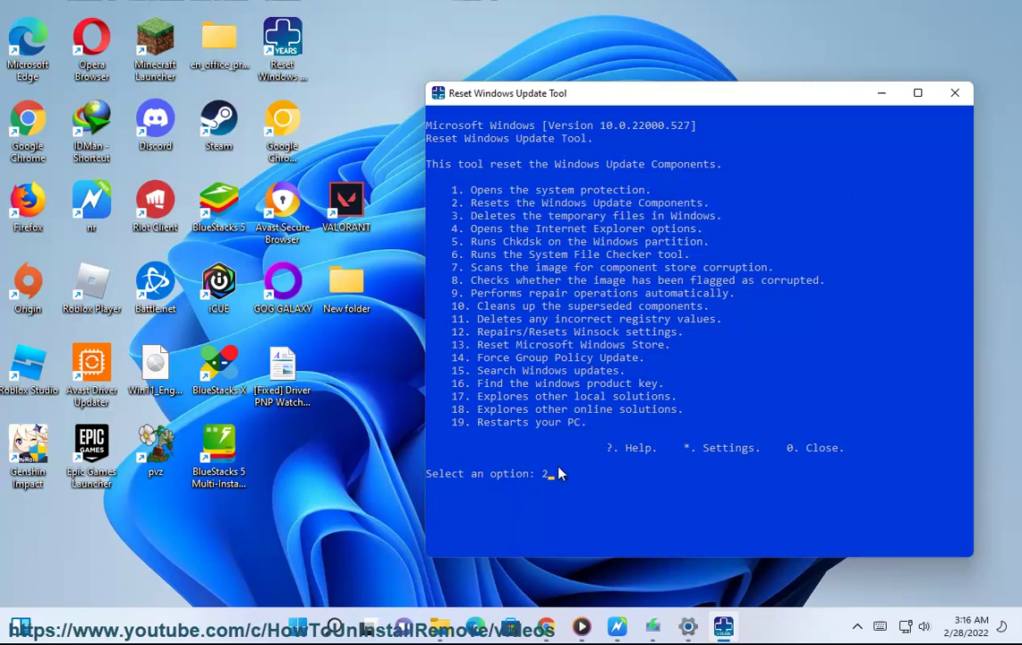
click(955, 93)
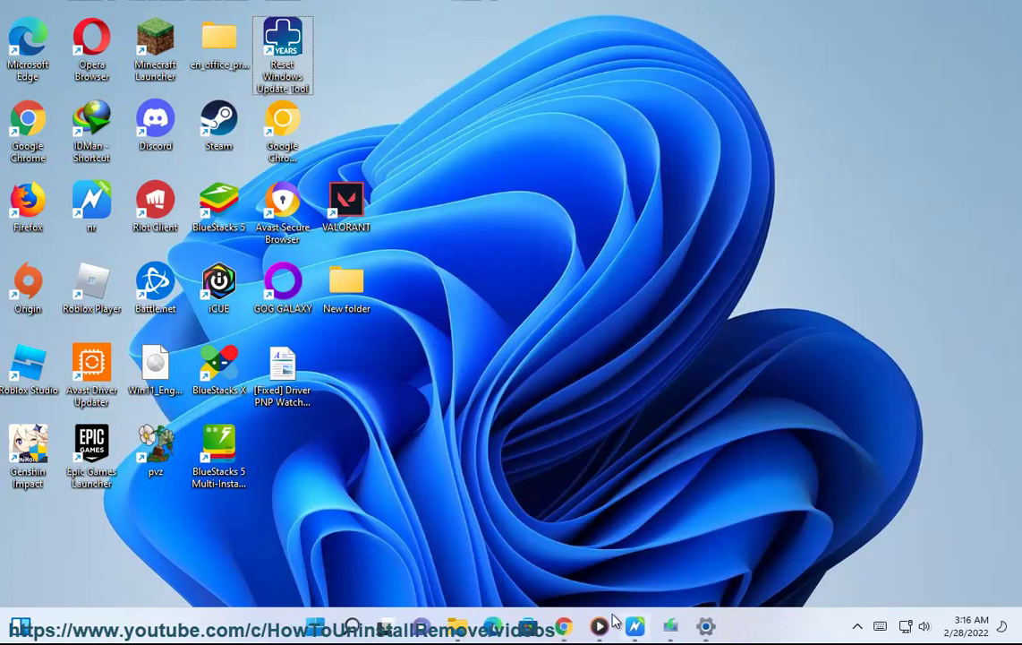
Return to the guide document at item 10, Reset your PC.
click(564, 629)
click(564, 630)
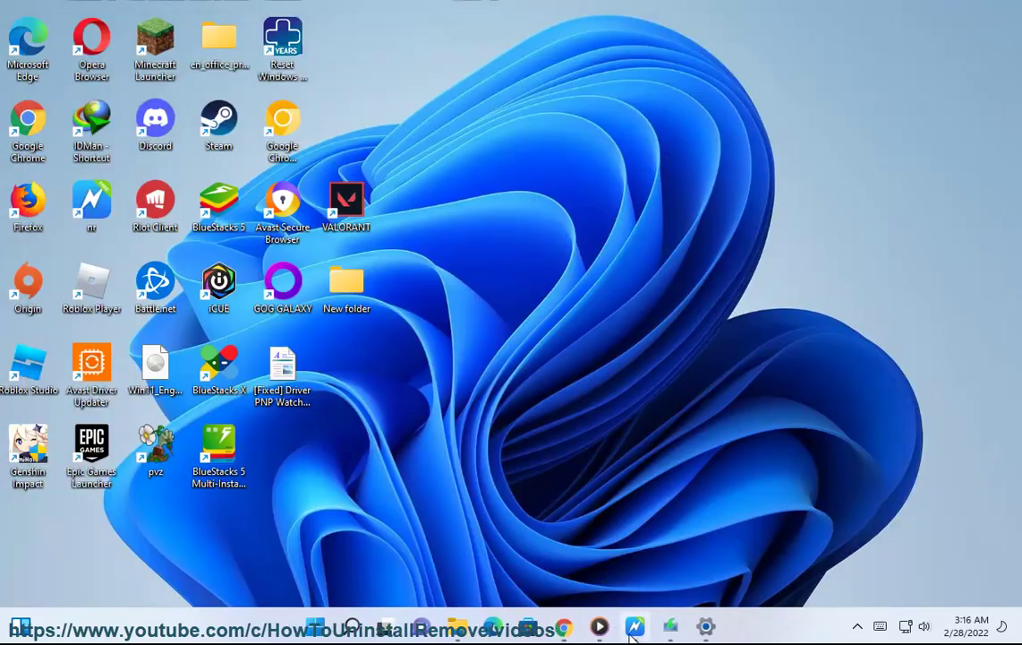
click(635, 626)
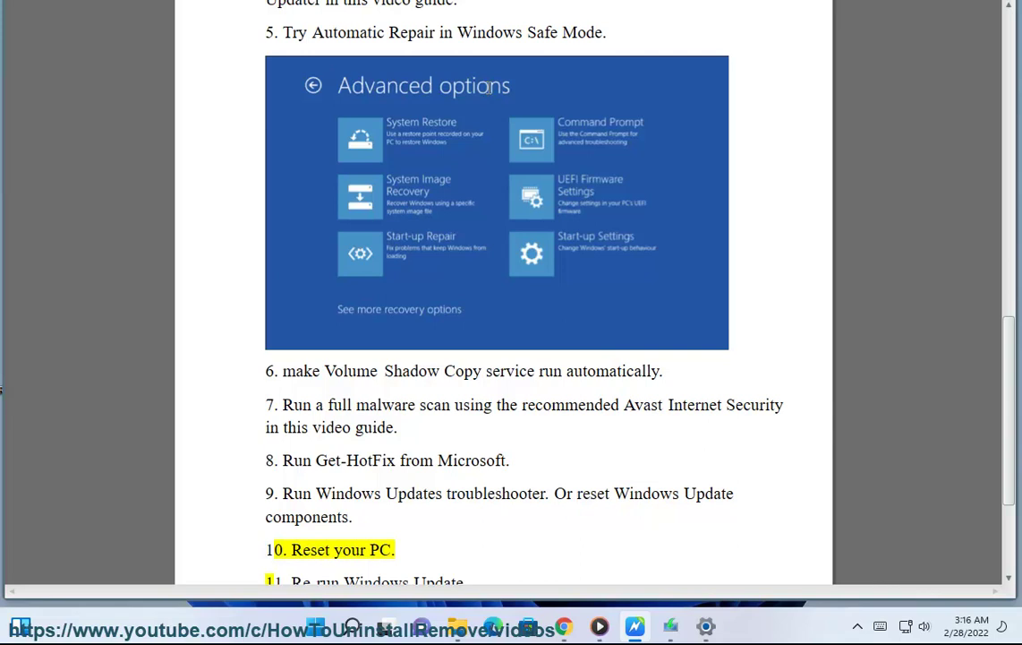